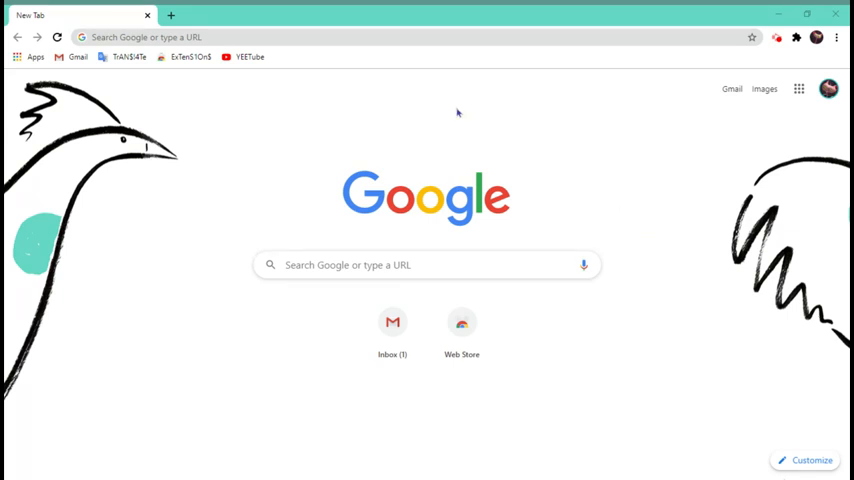
- Go to the Chrome Web Store extensions page via the ExTenS1On$ bookmark
click(185, 57)
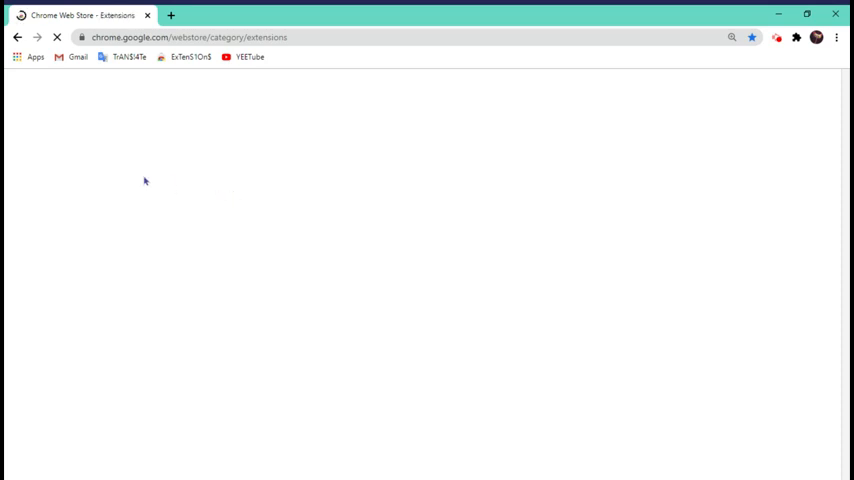
- Search the store for 'tabby cat' and add the Tabby Cat extension to Chrome
click(111, 139)
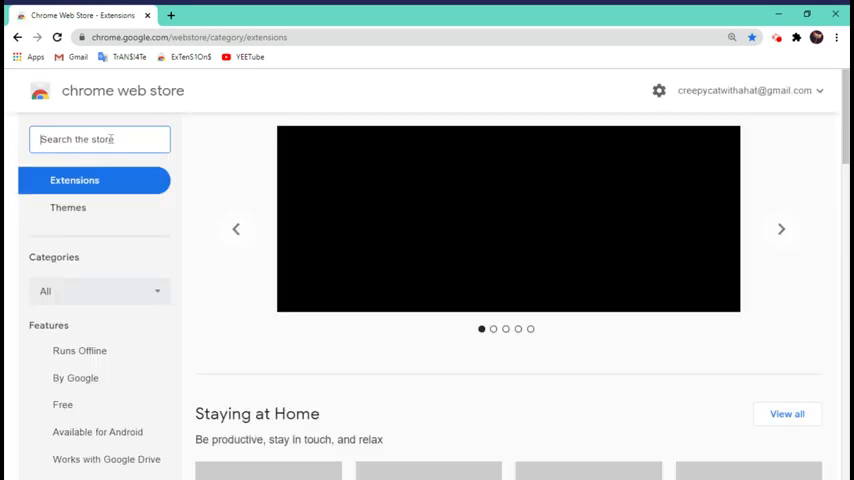
text(ta)
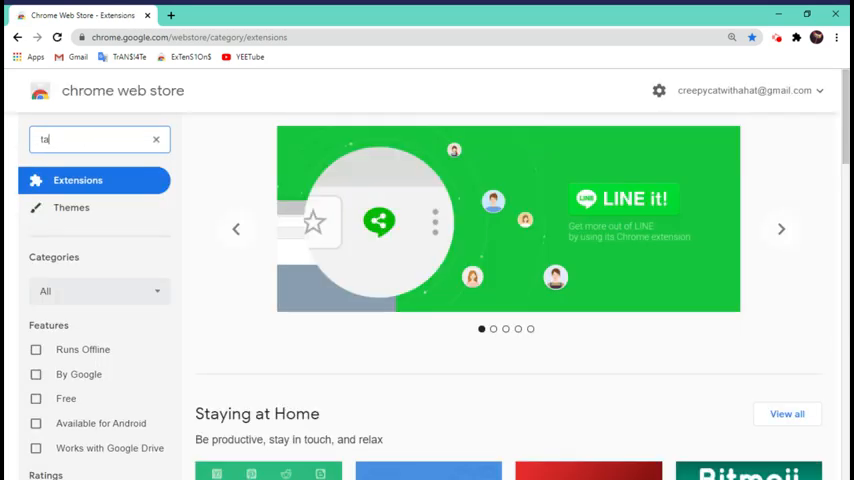
text(bby cat)
key(Return)
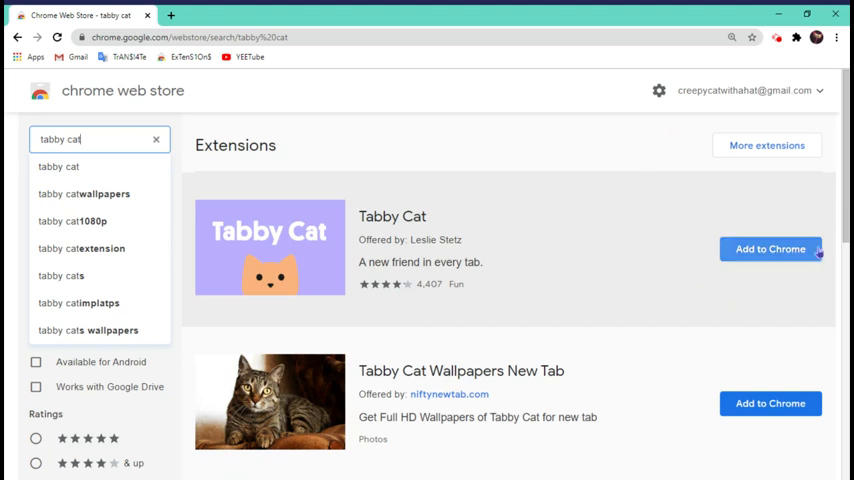
click(770, 249)
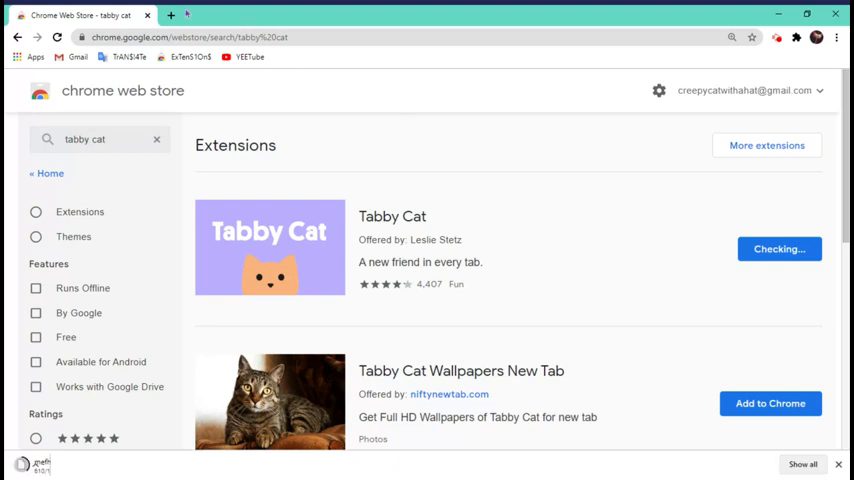
click(171, 15)
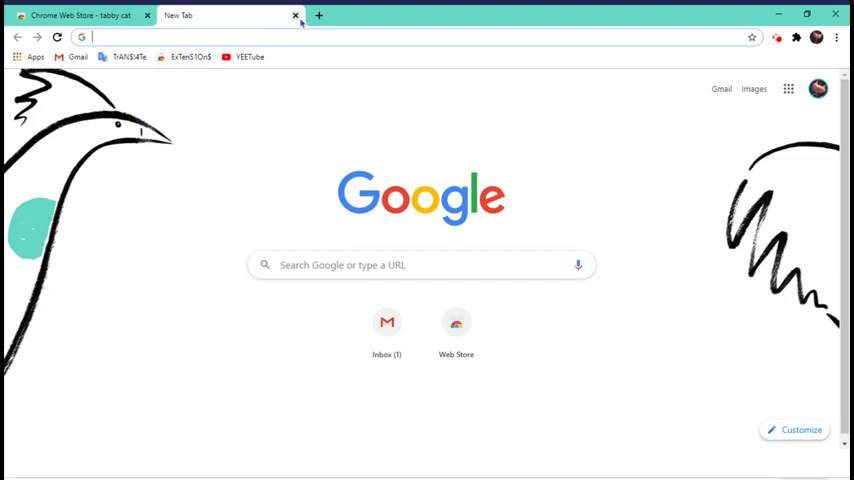
- Confirm the Added badge on the Web Store tab, then see the cat on a new tab
click(100, 15)
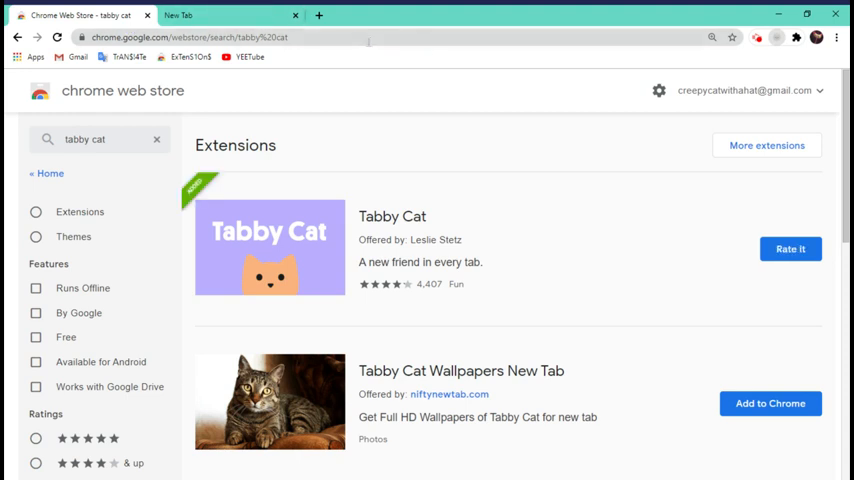
click(319, 15)
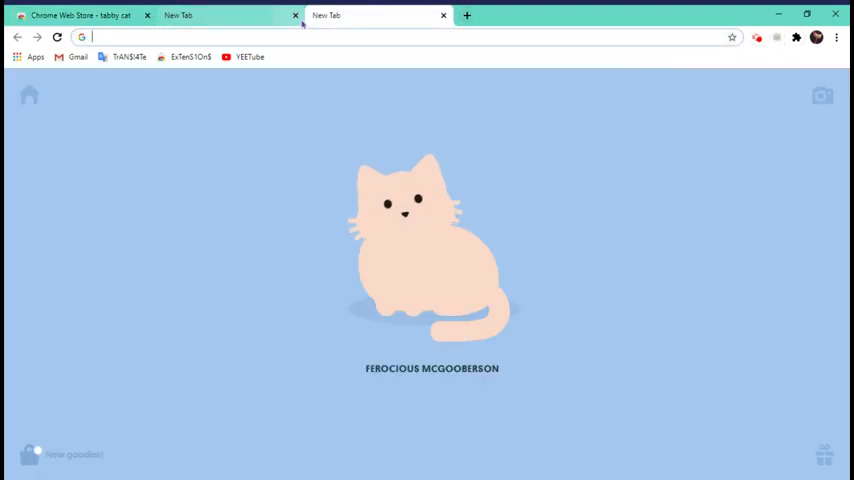
- Close the leftover plain new tab and bring up DevTools on Ferocious McGooberson's tab
click(295, 15)
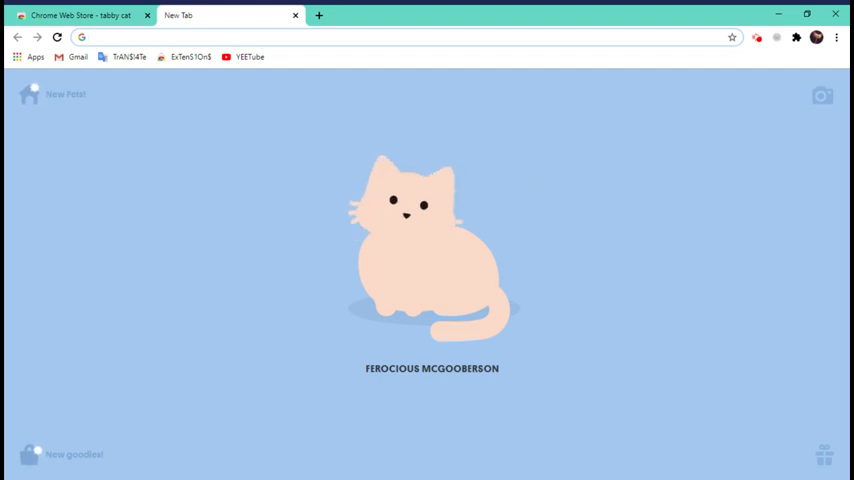
key(F12)
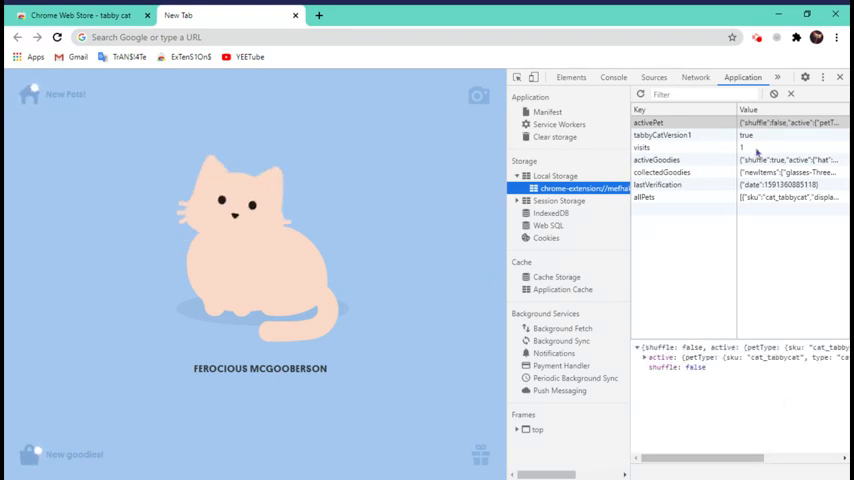
- Set Tabby Cat's local-storage visits value to a long string of nines
double_click(757, 148)
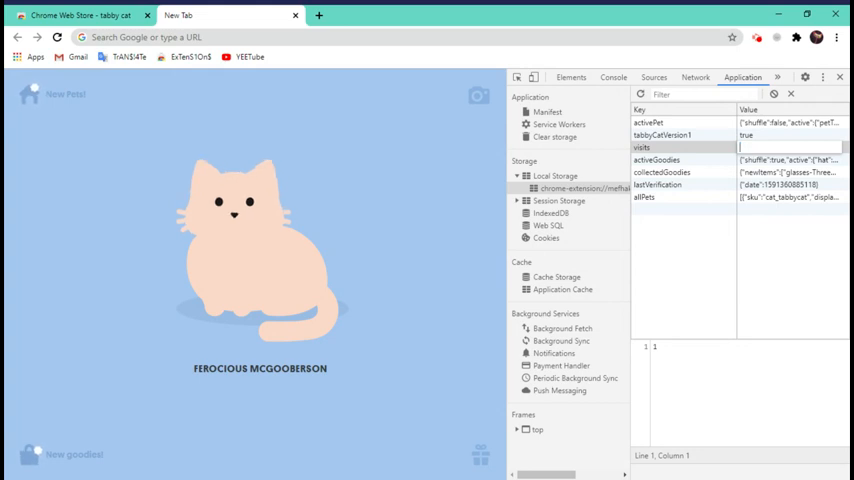
text(99999999999999999999)
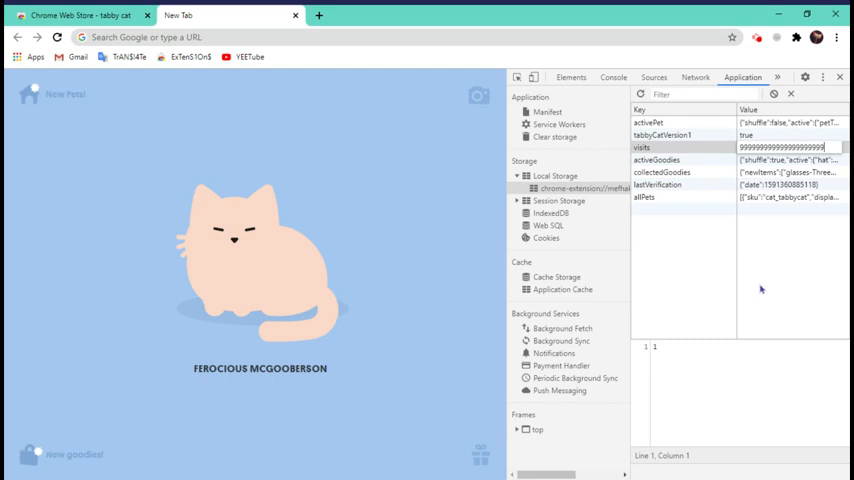
key(Return)
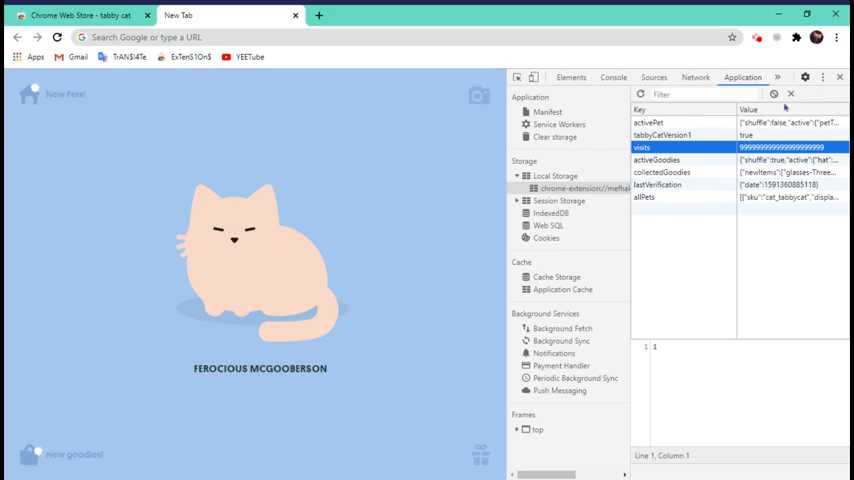
- Close DevTools, reload, and spawn several new tabs showing cats with goodies
click(841, 83)
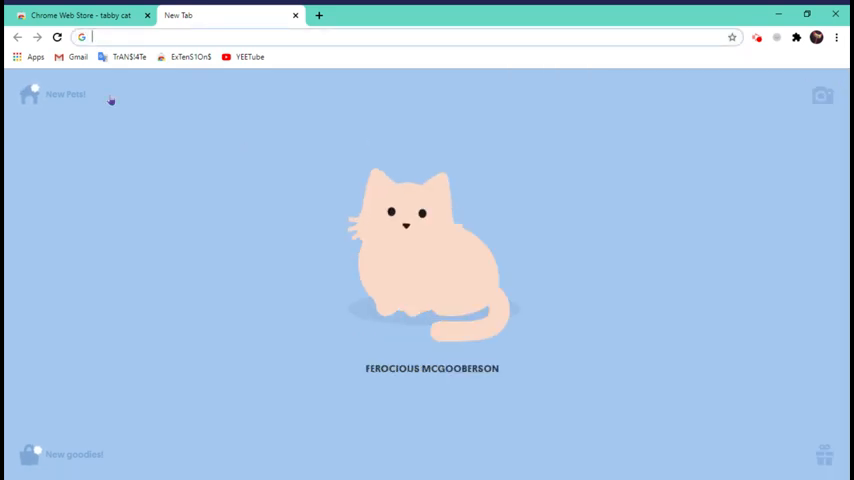
click(57, 37)
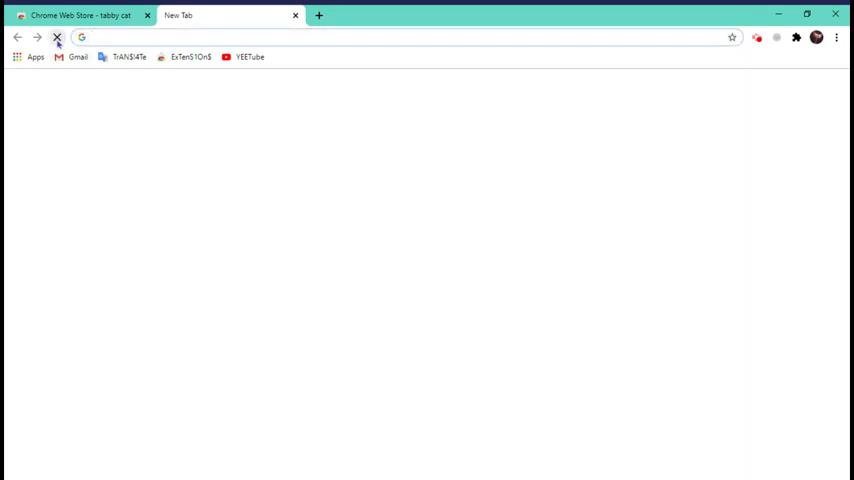
click(319, 15)
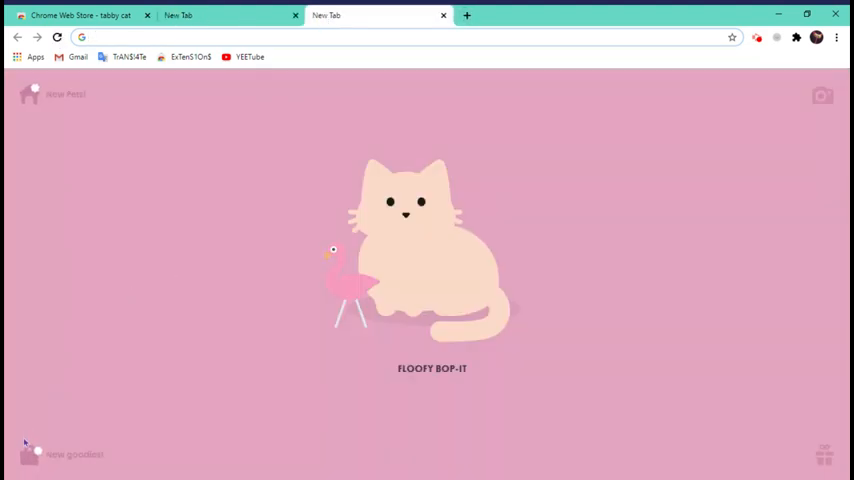
click(466, 15)
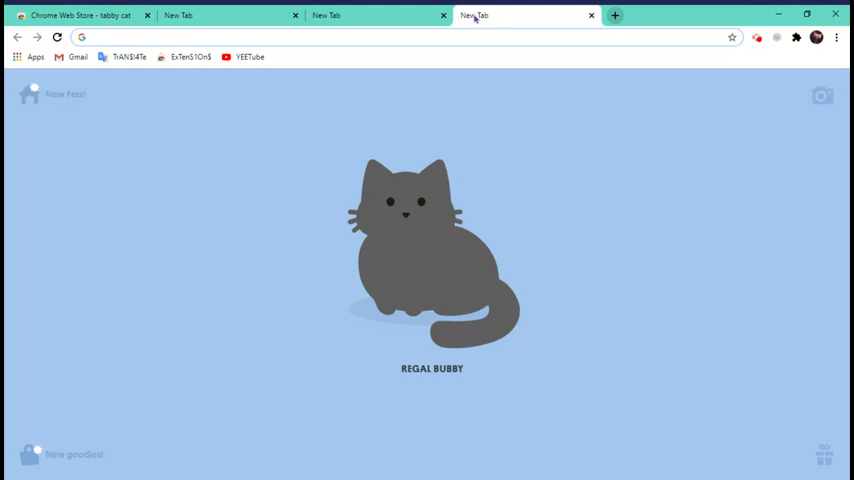
click(615, 15)
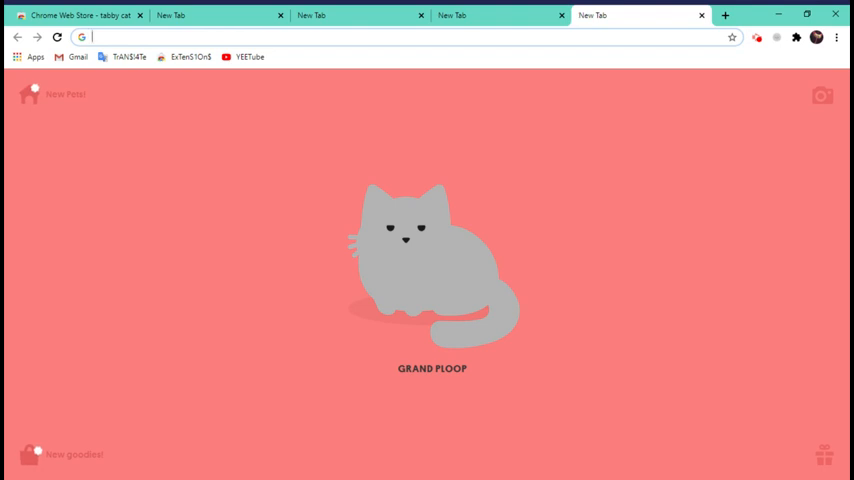
key(ctrl+t)
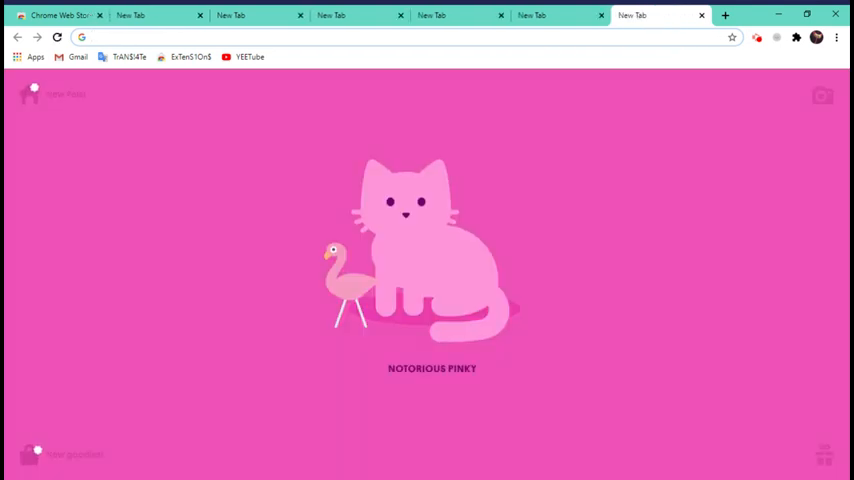